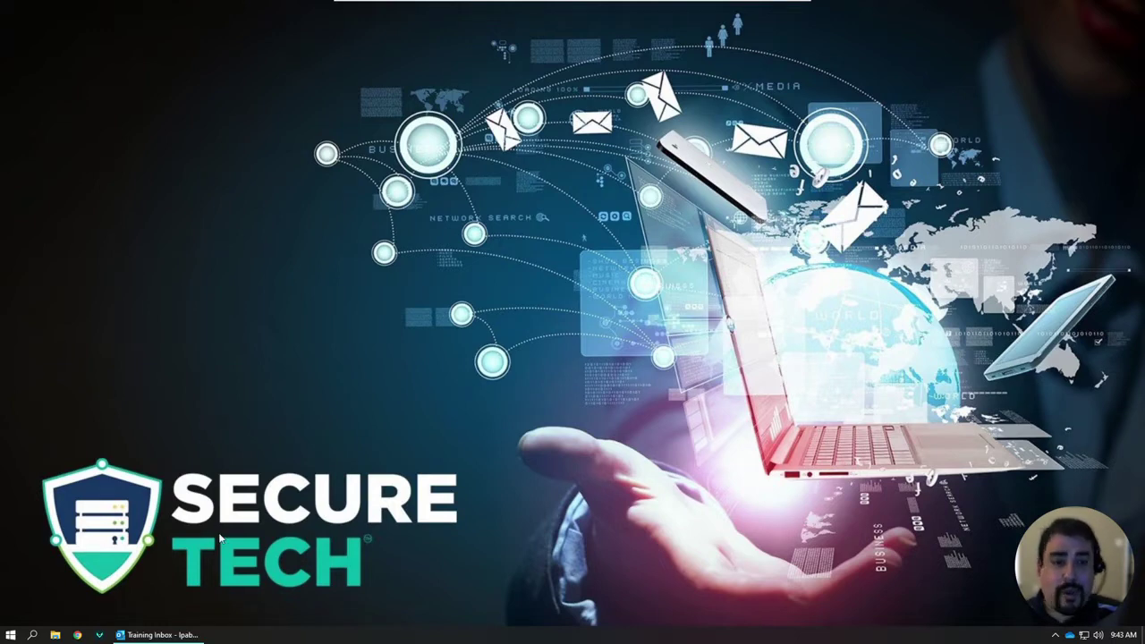
# Step: Switch to Outlook and start a new rule from the Tenable Team email with the advanced options
pyautogui.click(162, 637)
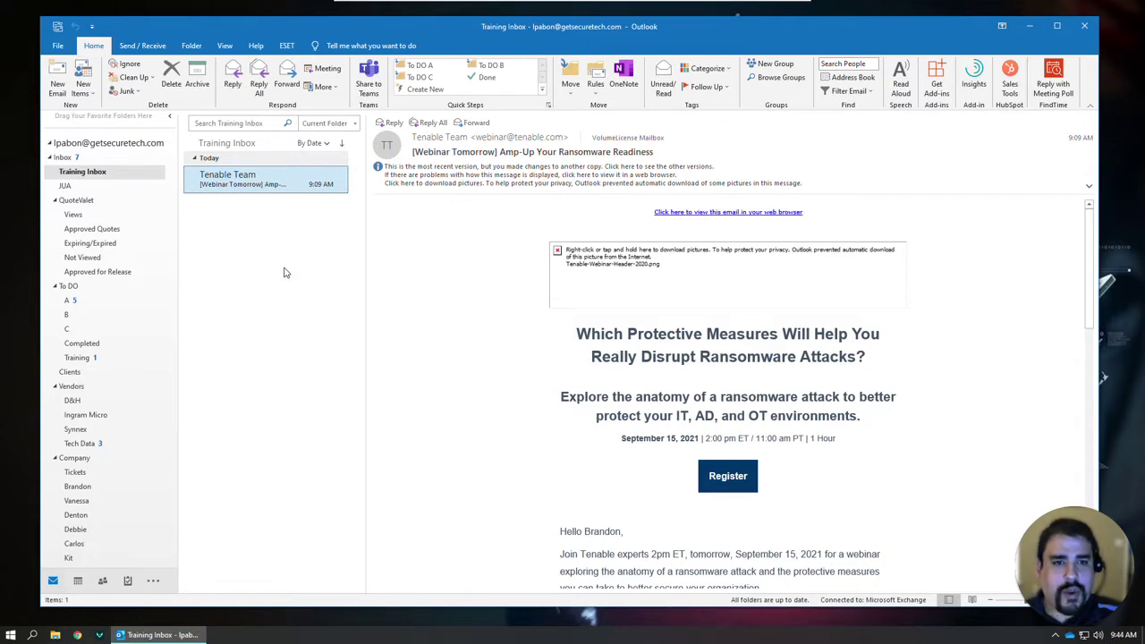
pyautogui.click(597, 96)
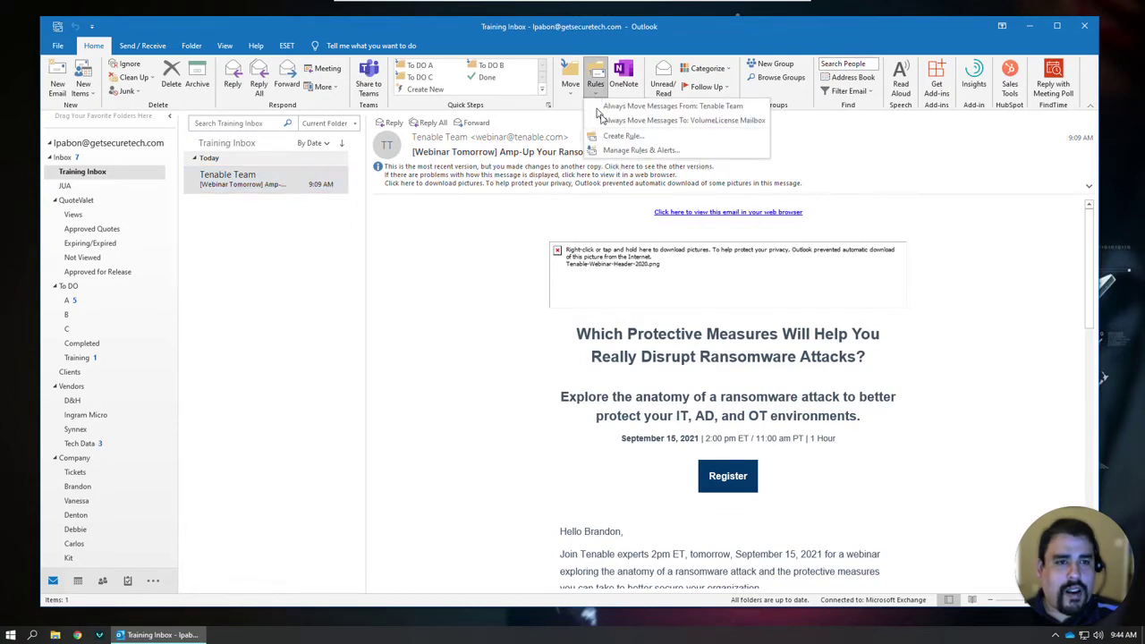
pyautogui.click(612, 136)
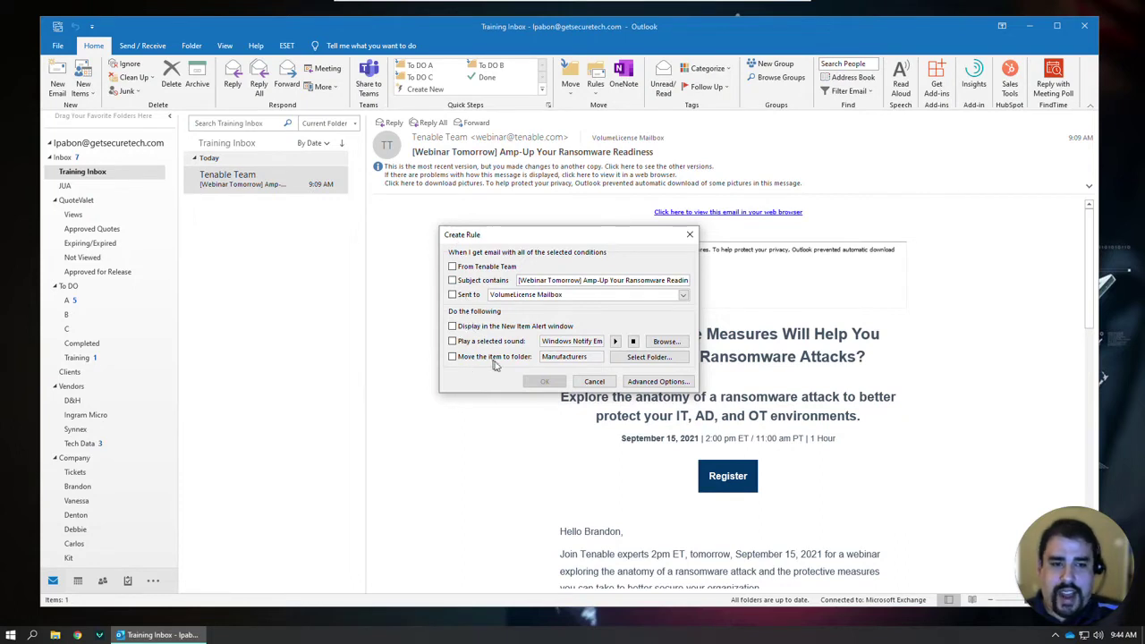
pyautogui.click(667, 382)
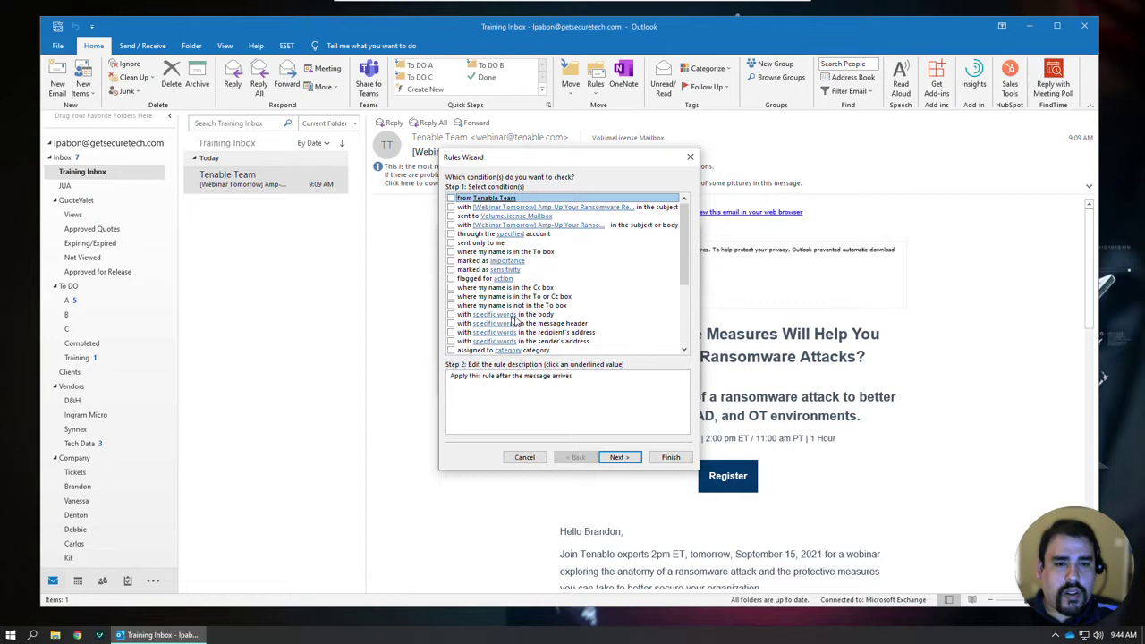
# Step: Set the rule's condition to messages with the word "unsubscribe" in the body
pyautogui.click(450, 315)
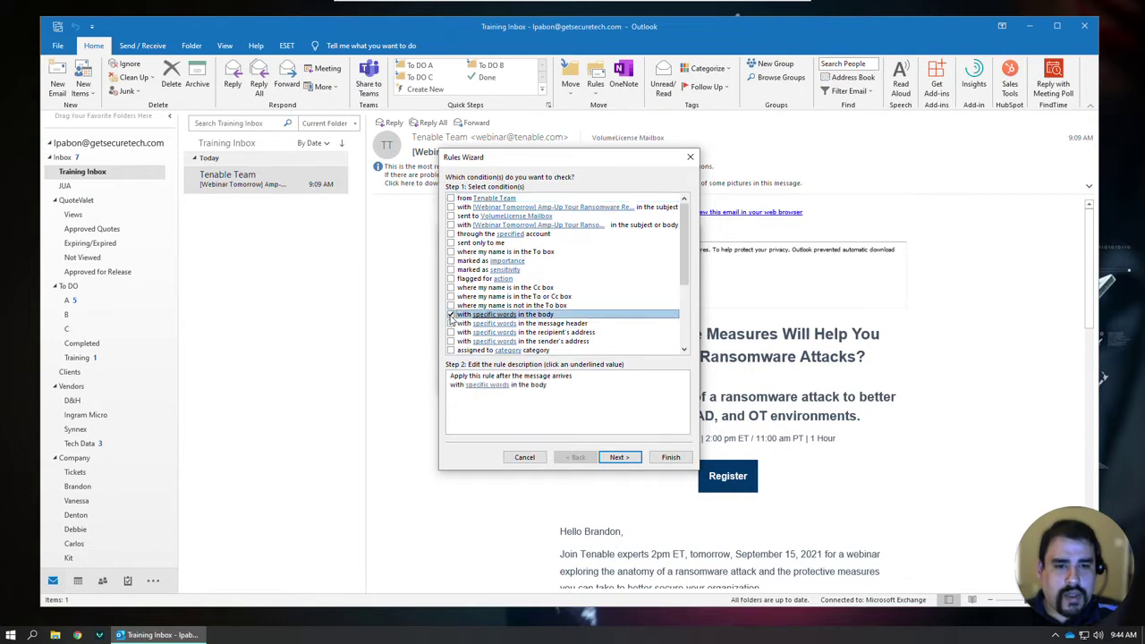
pyautogui.click(488, 387)
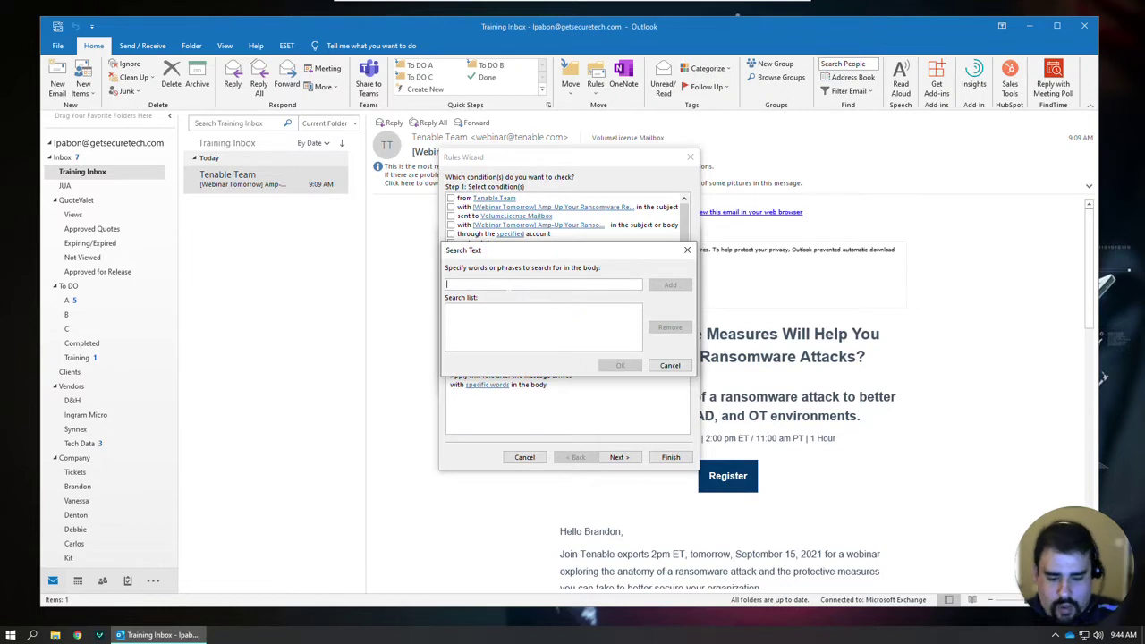
pyautogui.write('unsubscribe')
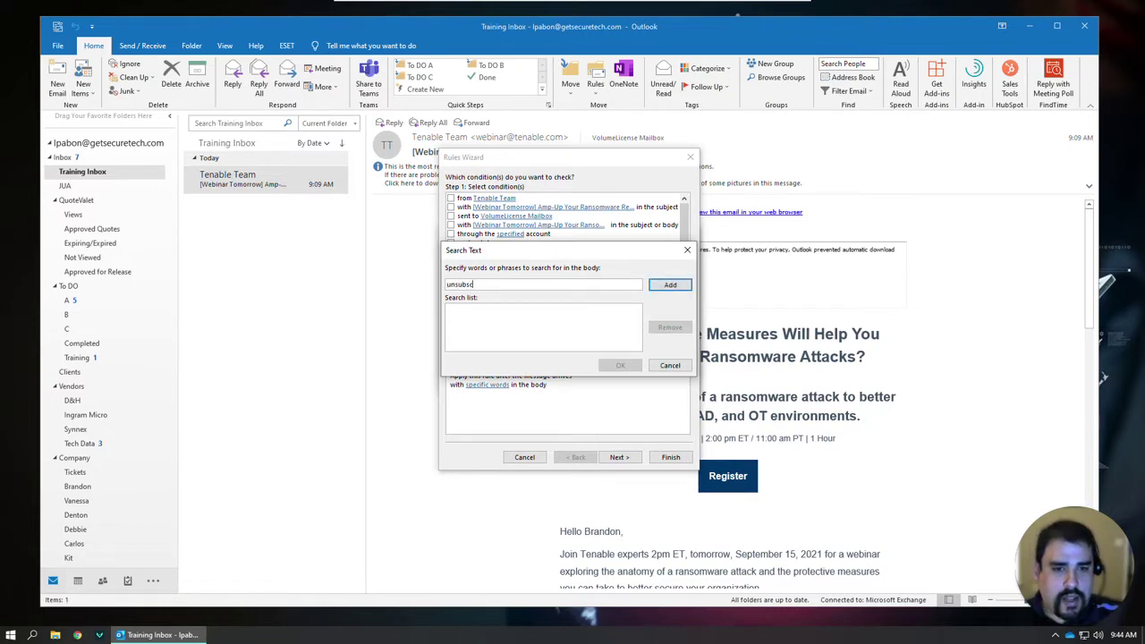
pyautogui.click(682, 283)
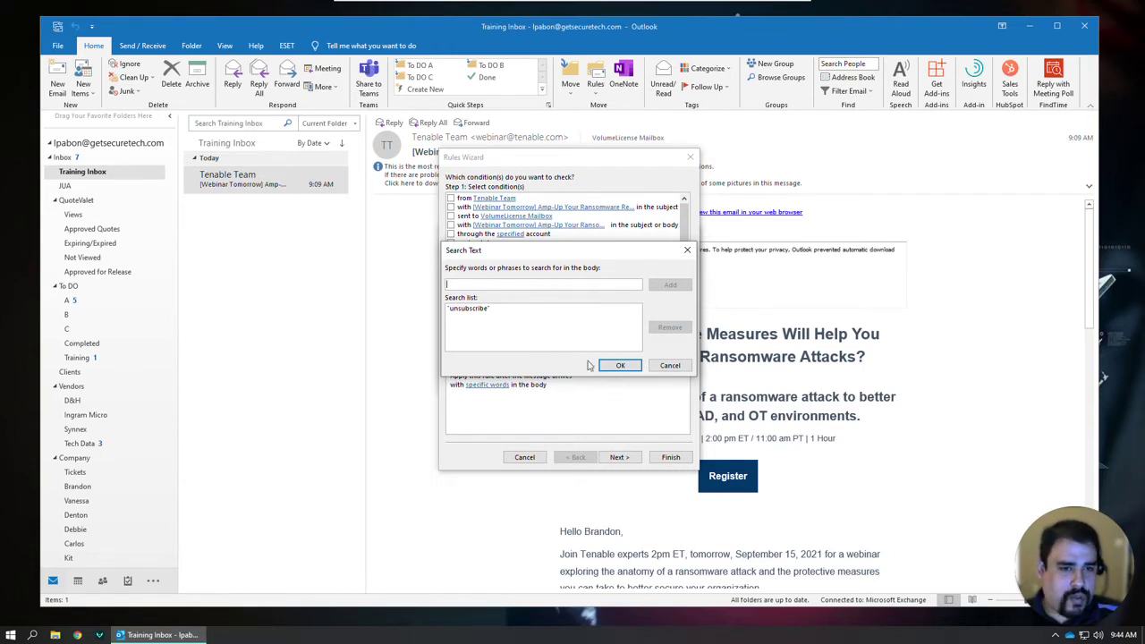
pyautogui.click(619, 365)
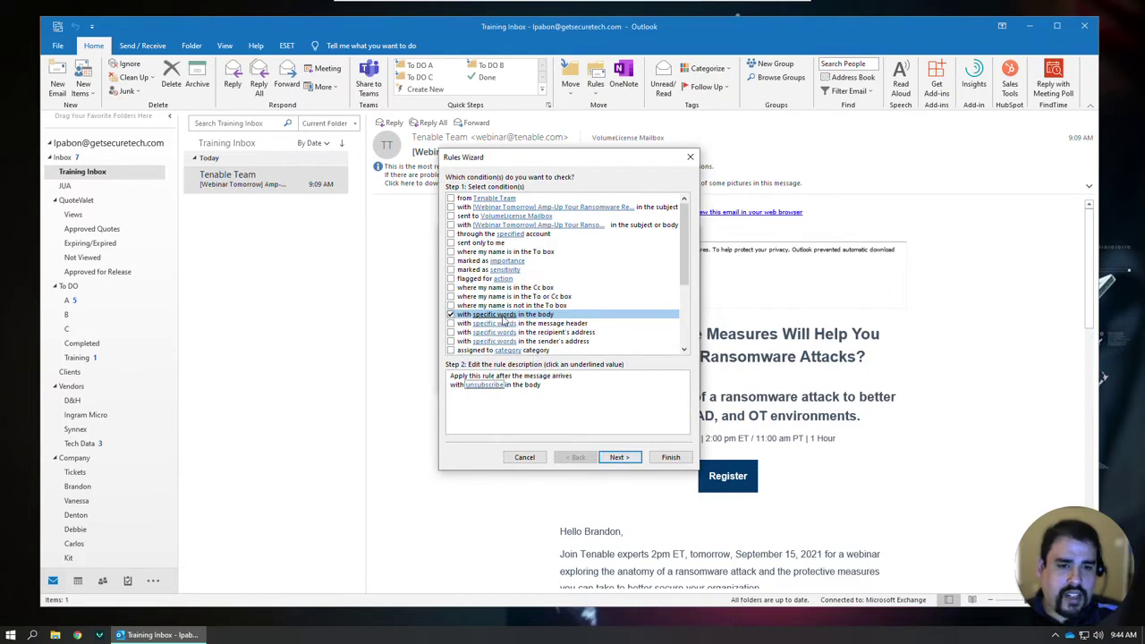
pyautogui.click(617, 457)
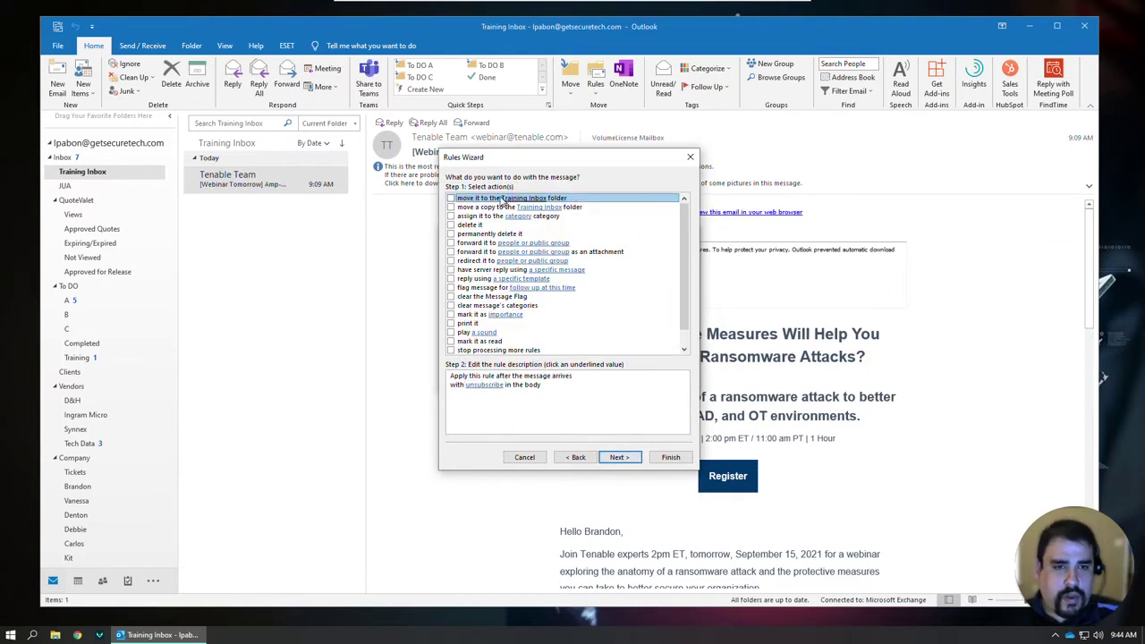
# Step: Set the rule's action to move matching messages to the Unsubscribe folder
pyautogui.click(452, 198)
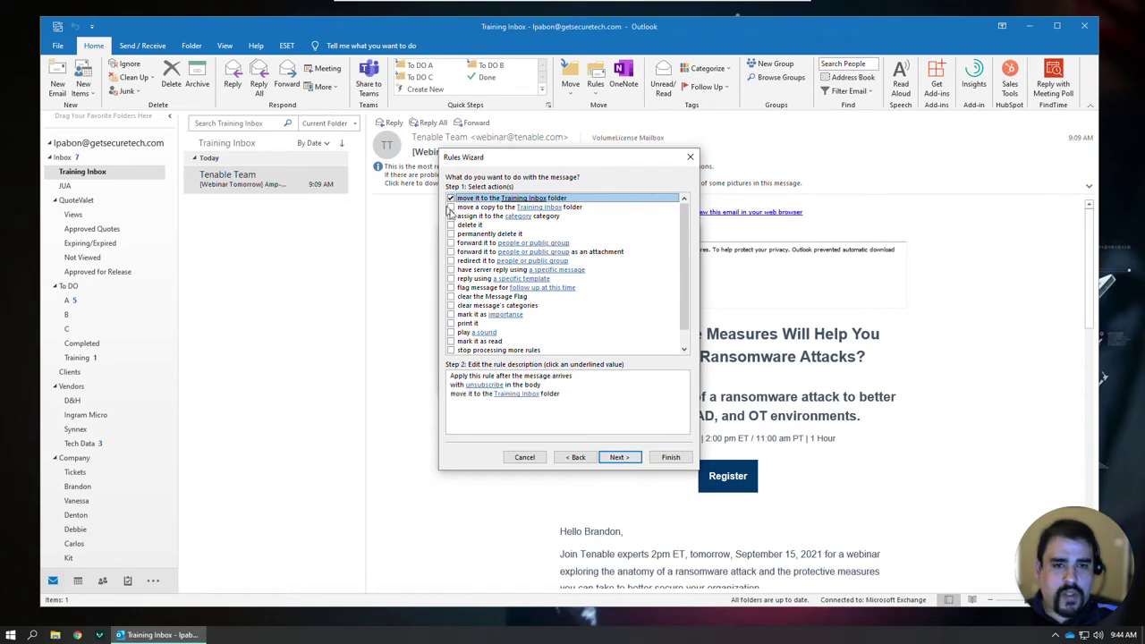
pyautogui.click(520, 395)
pyautogui.scroll(-1, 615, 301)
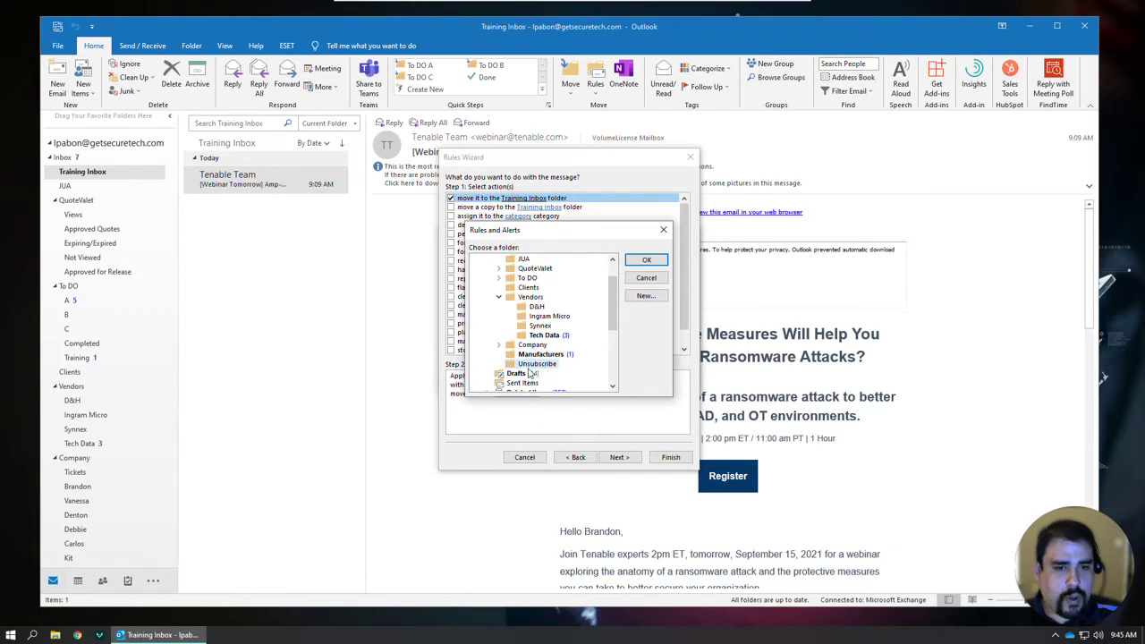
pyautogui.click(537, 364)
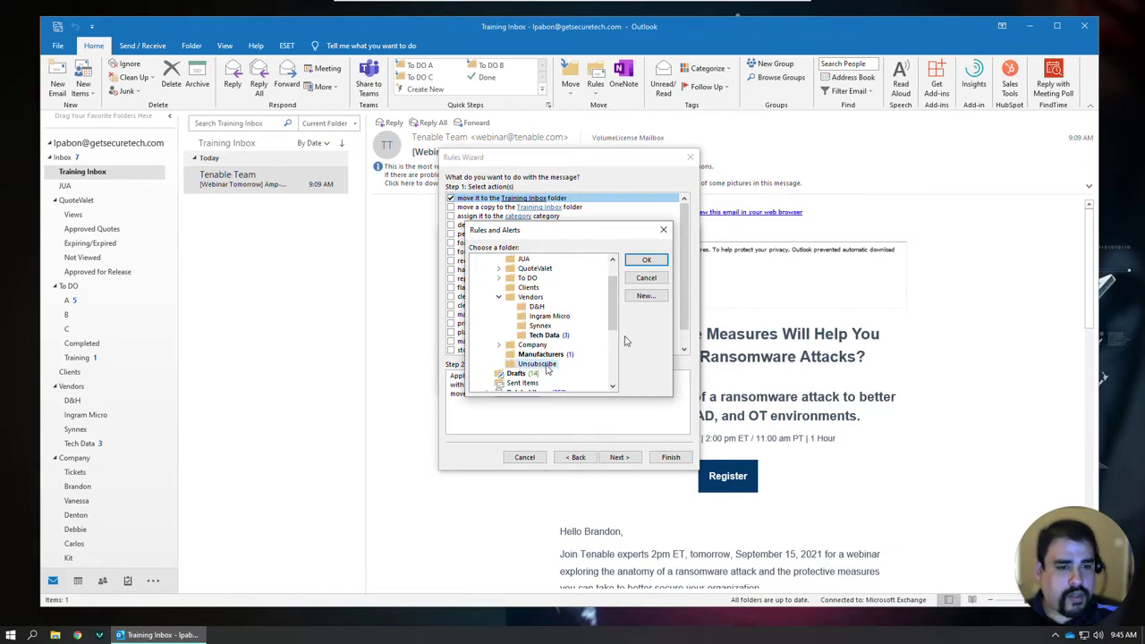
pyautogui.click(646, 260)
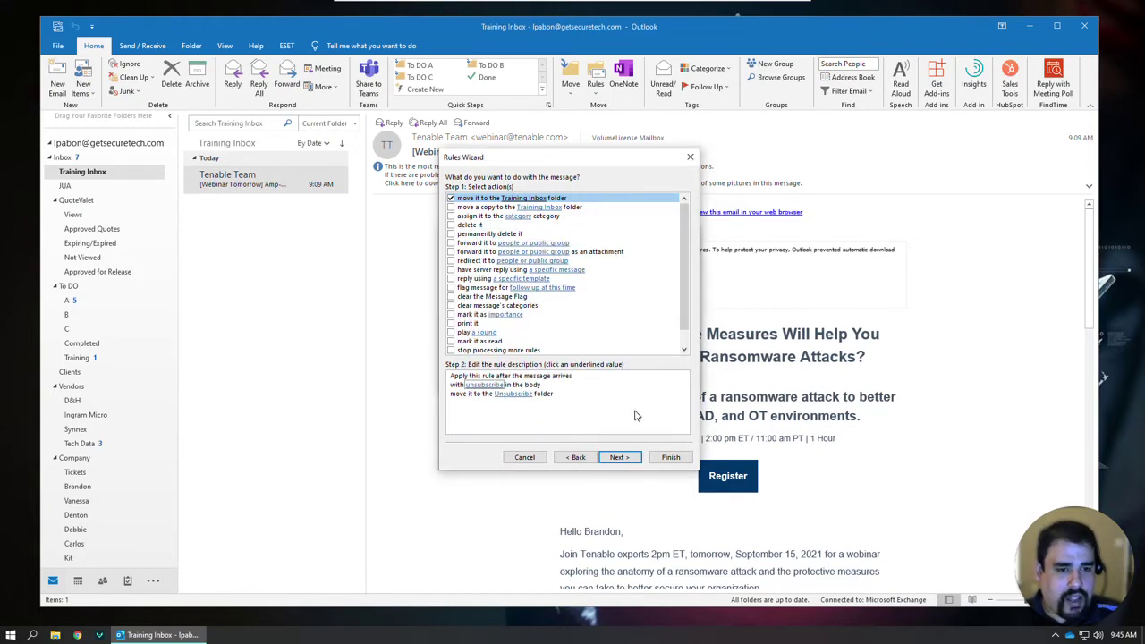
pyautogui.click(626, 458)
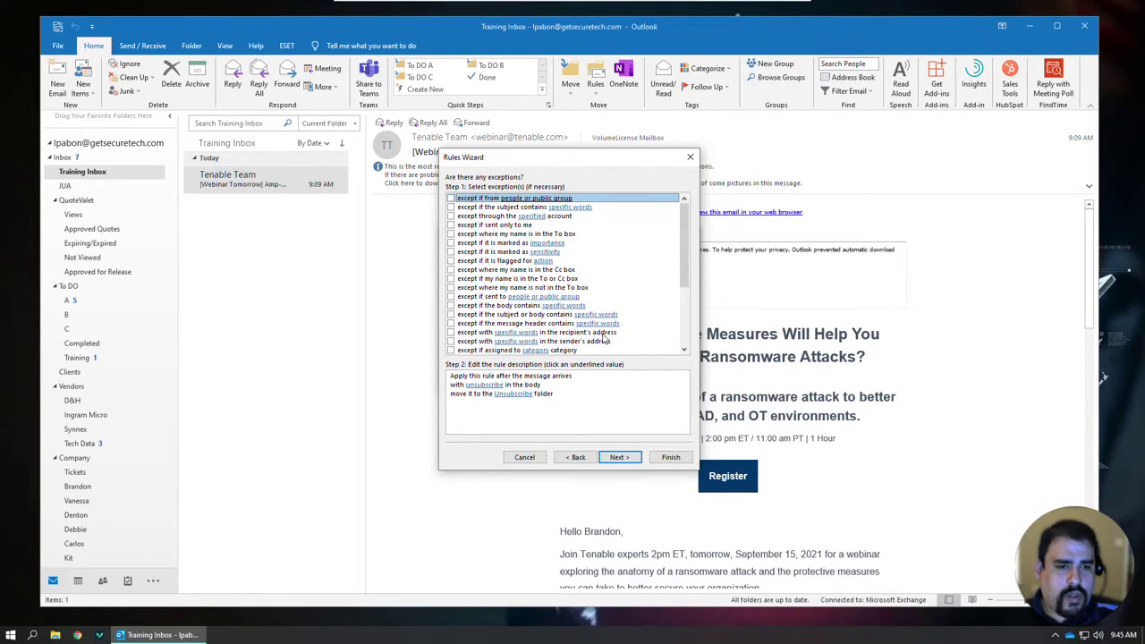
# Step: Add an exception to the rule for messages with "getsecuretech.com" in the recipient's address
pyautogui.click(450, 333)
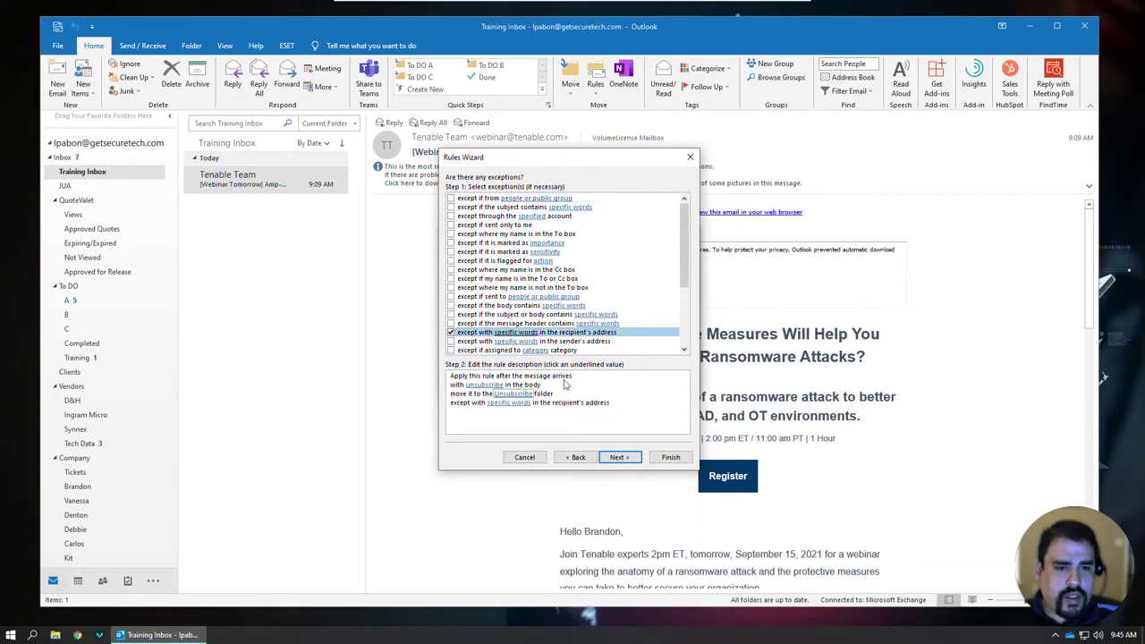
pyautogui.click(523, 403)
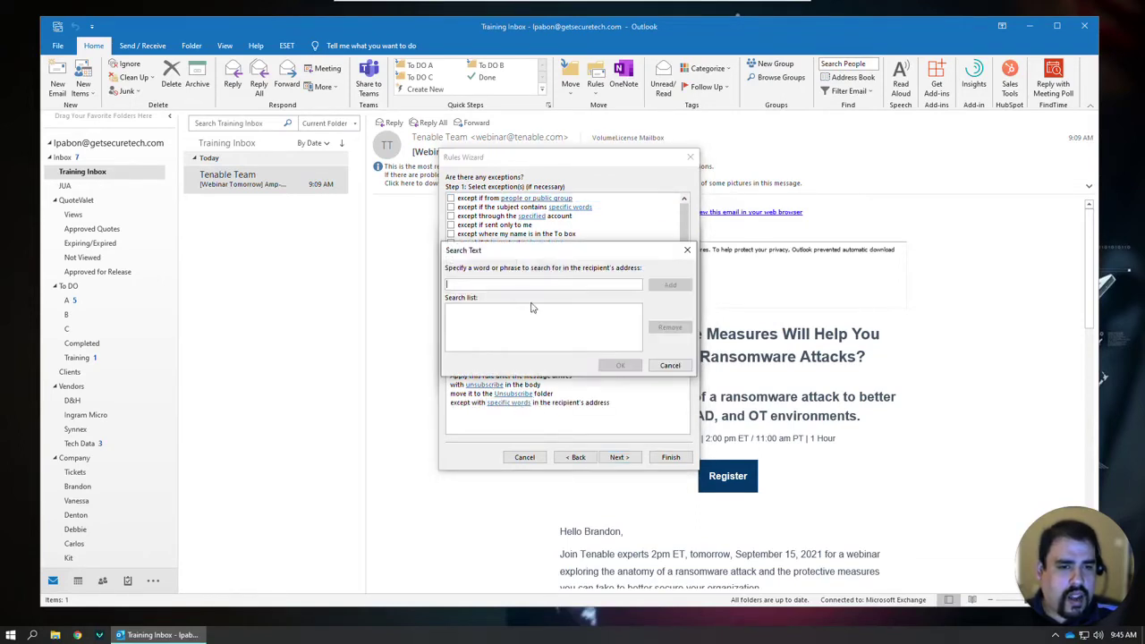
pyautogui.write('getsecuretech.com')
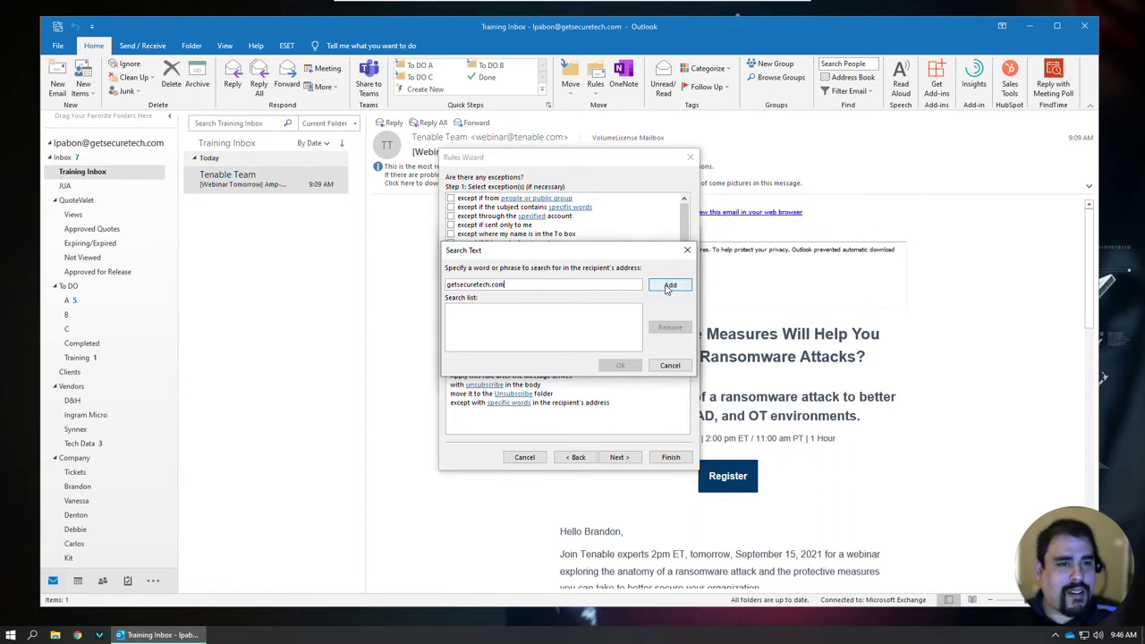
pyautogui.click(669, 286)
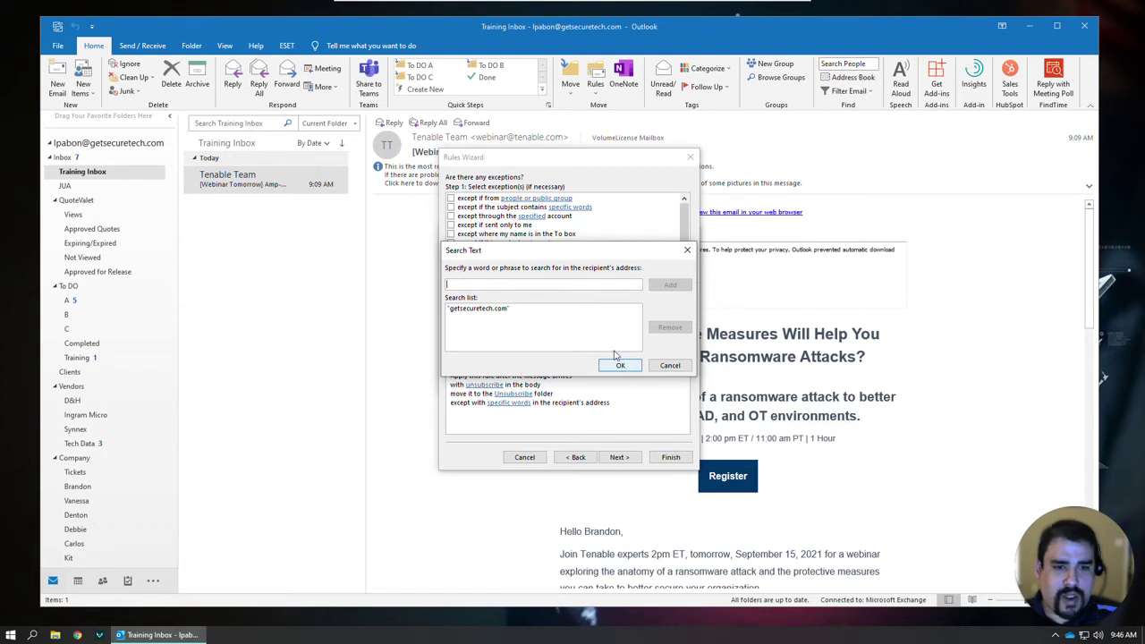
pyautogui.click(620, 366)
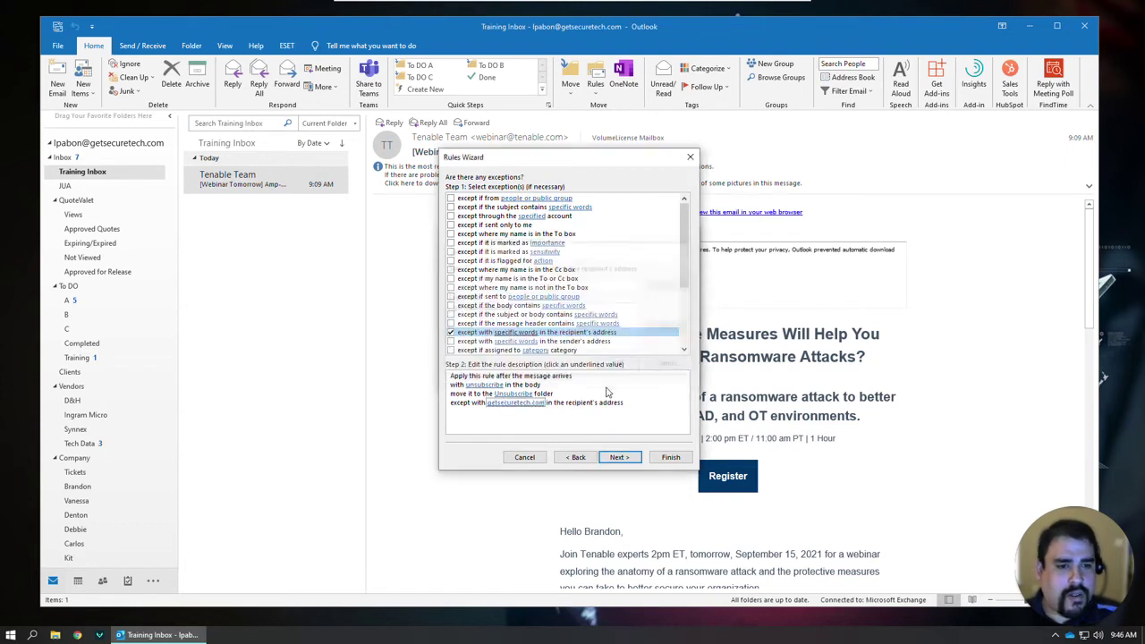
pyautogui.click(618, 457)
# Step: Set the rule to run now on messages already in Training Inbox, finish it, and close the rule creation dialog
pyautogui.click(450, 266)
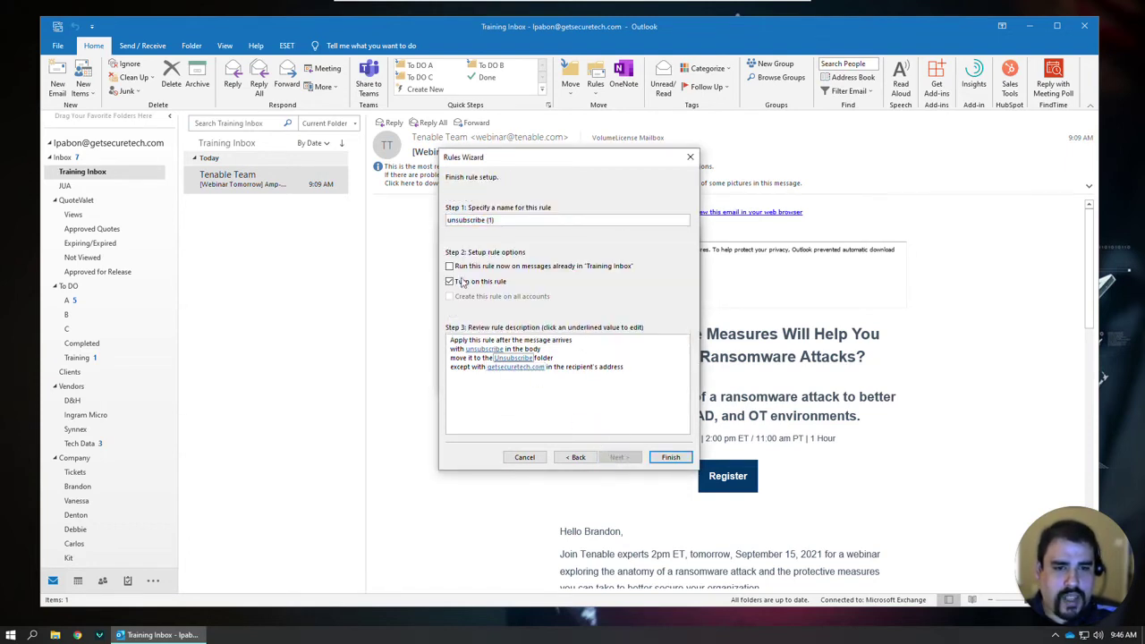
pyautogui.click(671, 457)
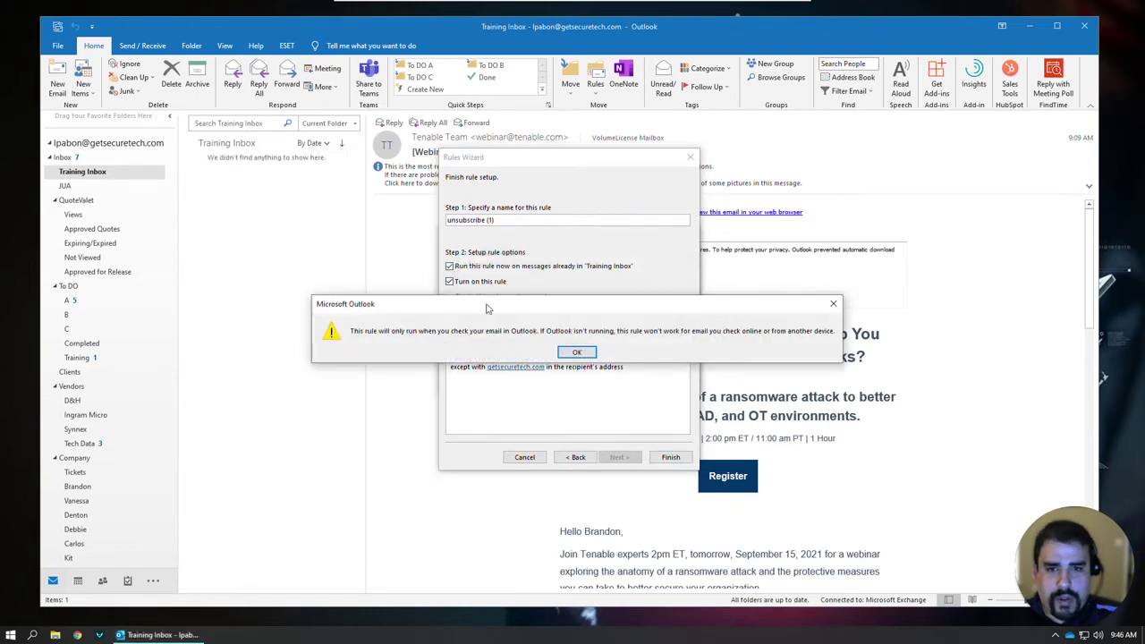
pyautogui.click(578, 354)
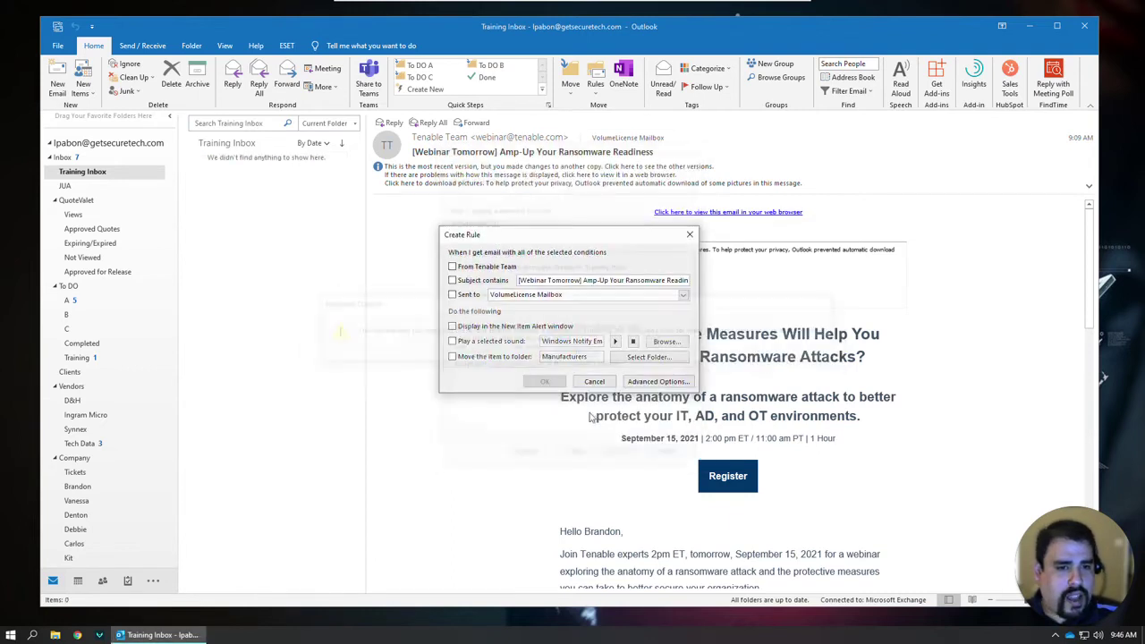
pyautogui.click(595, 387)
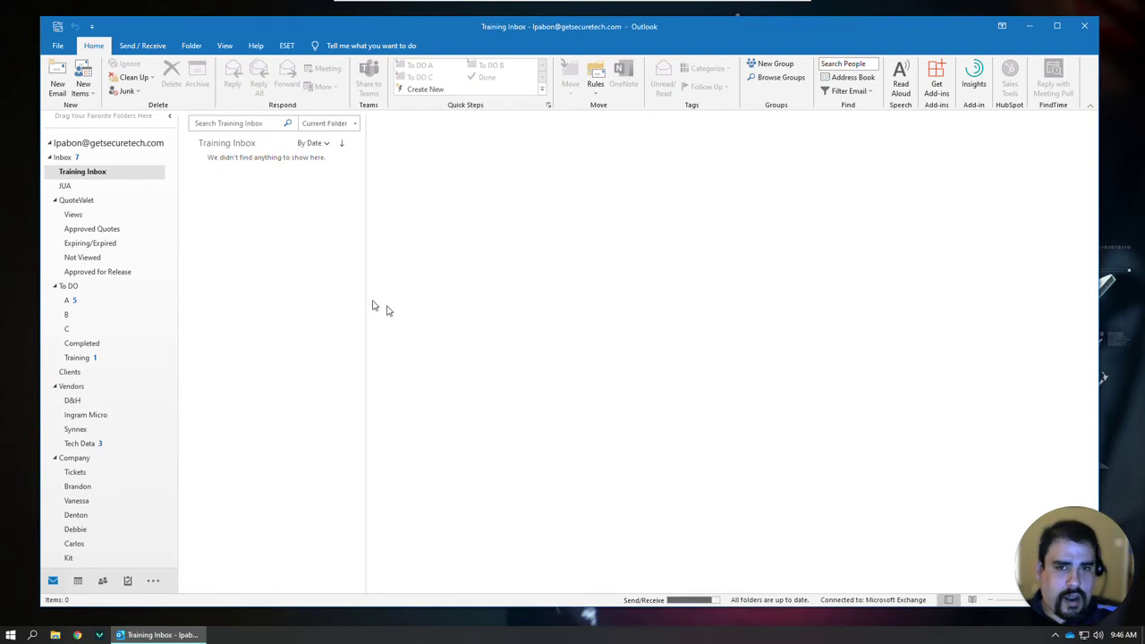
# Step: Open the Unsubscribe folder to check the messages moved by the rule
pyautogui.scroll(-3, 133, 340)
pyautogui.scroll(-3, 132, 339)
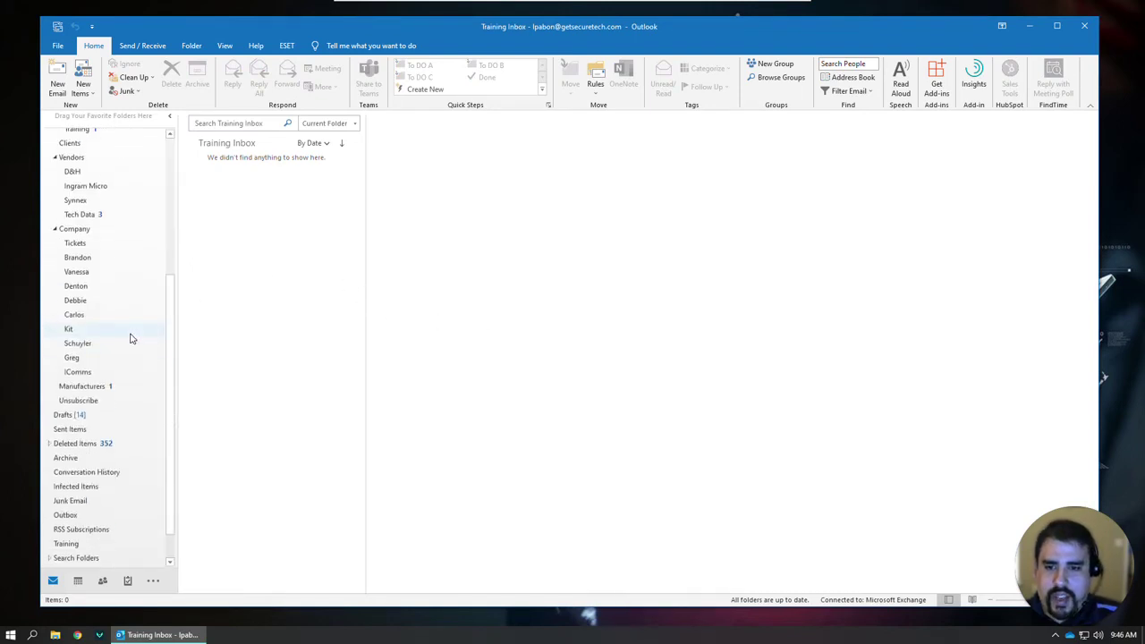
pyautogui.click(89, 403)
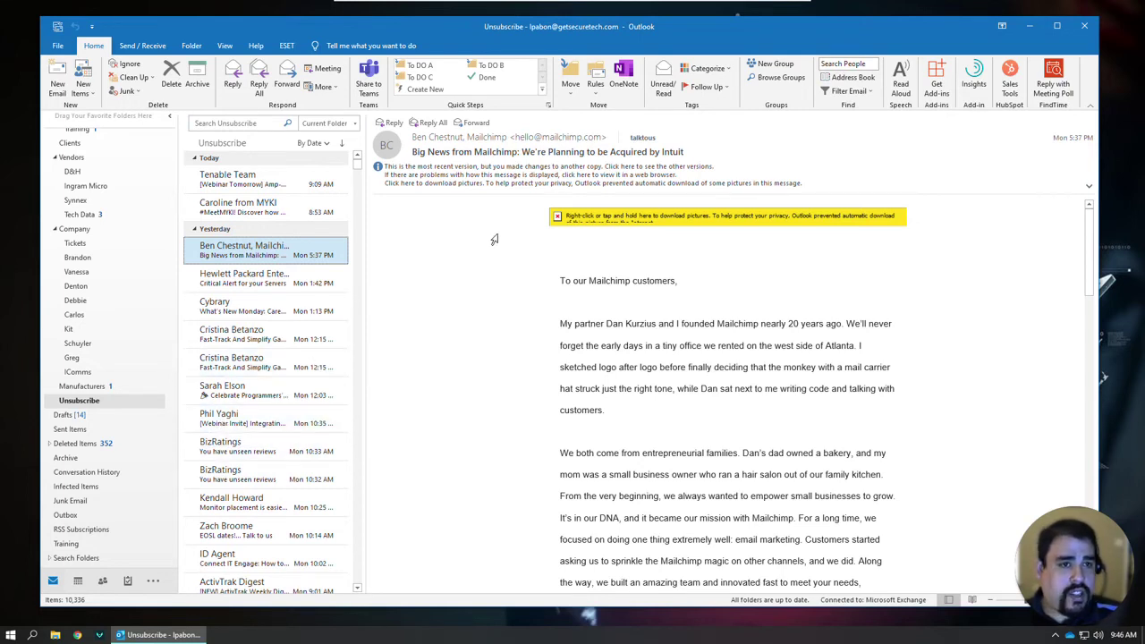
# Step: Open the settings of the existing "unsubscribe (1)" rule for editing and advance to its exceptions
pyautogui.click(596, 85)
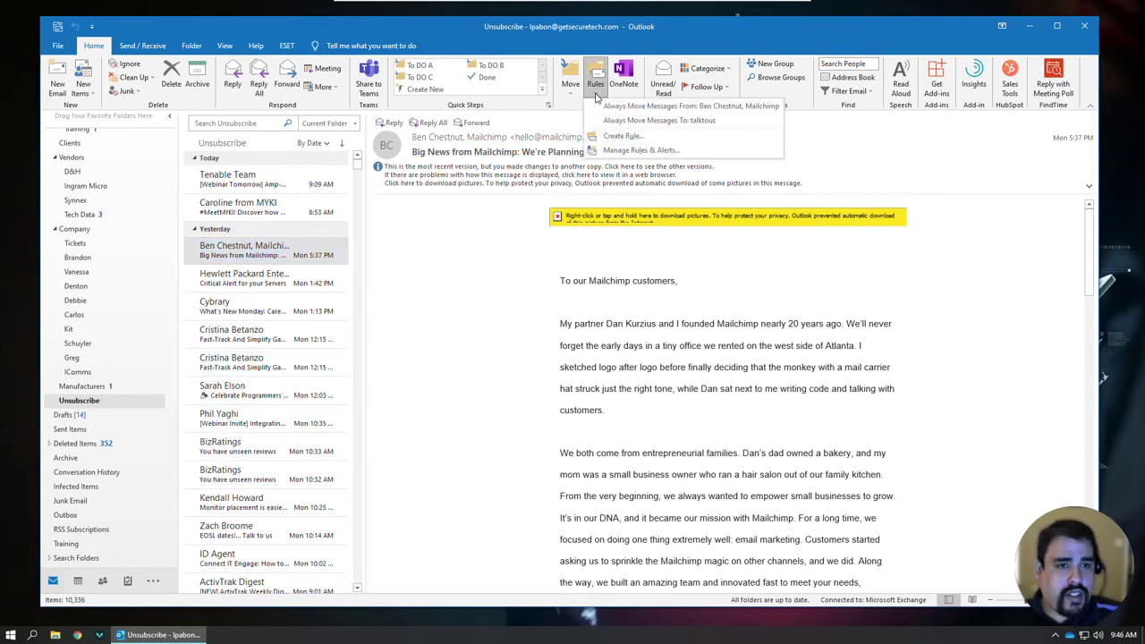
pyautogui.click(633, 151)
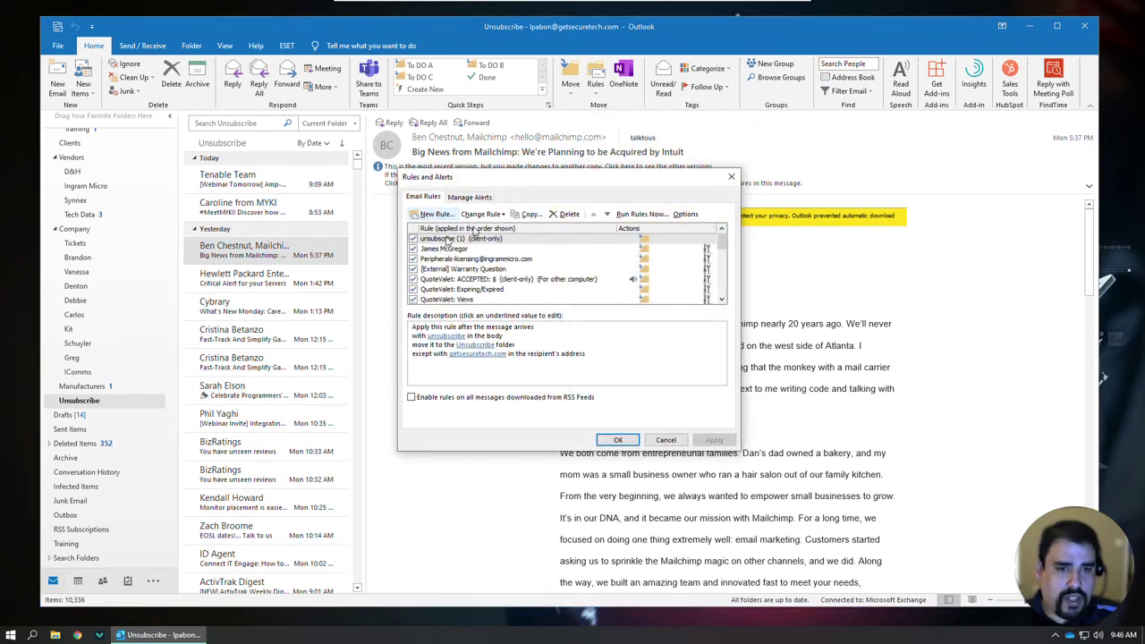
pyautogui.click(503, 215)
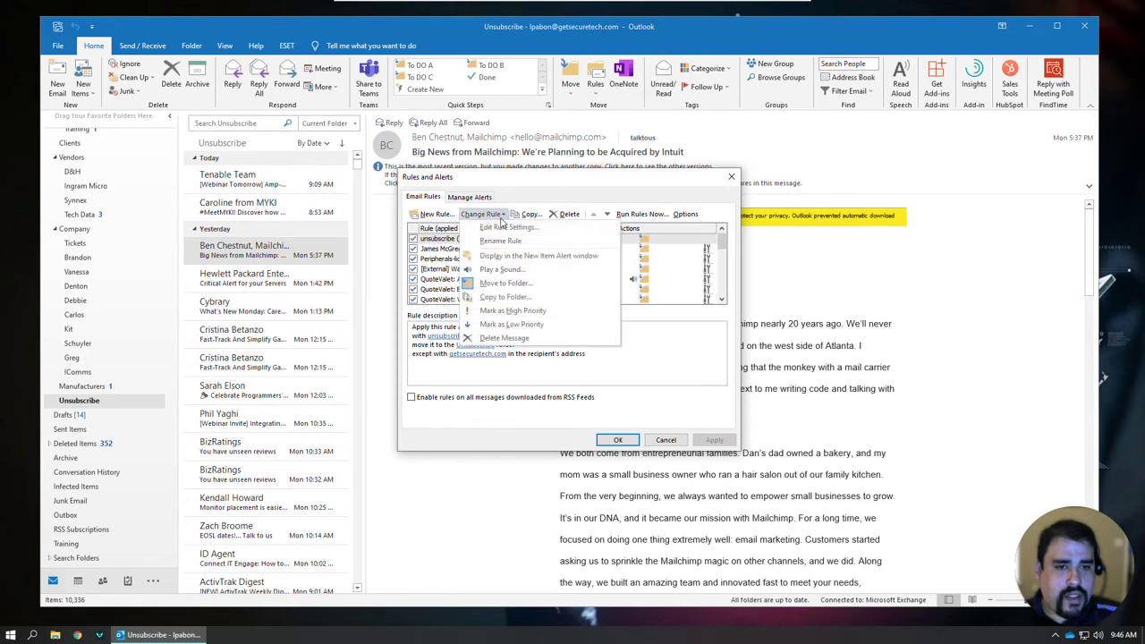
pyautogui.click(504, 228)
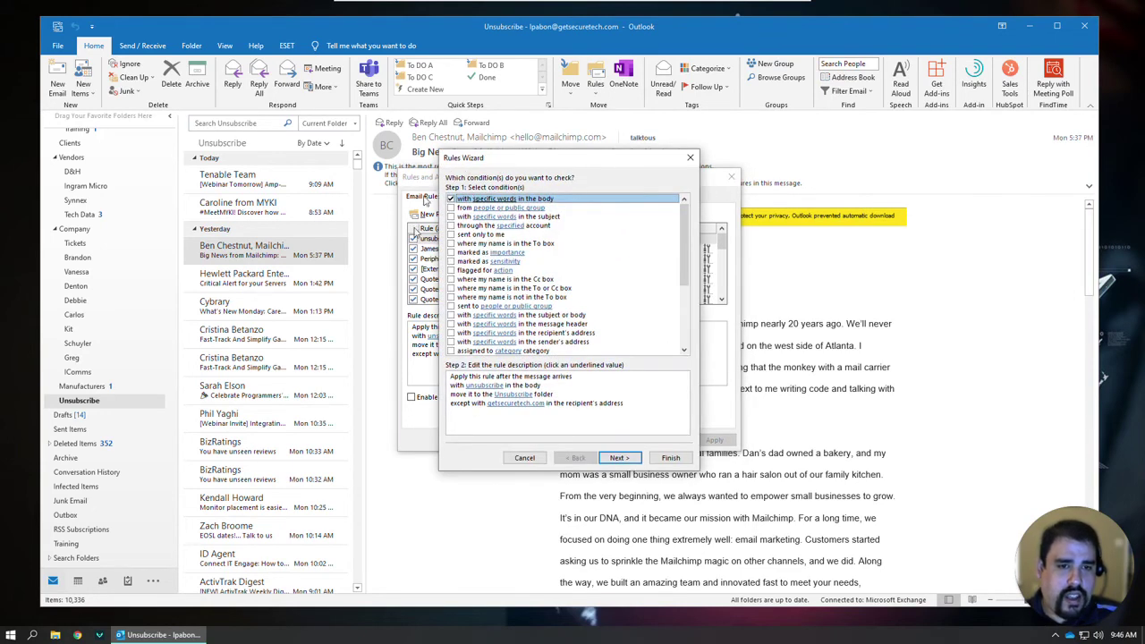
pyautogui.click(622, 459)
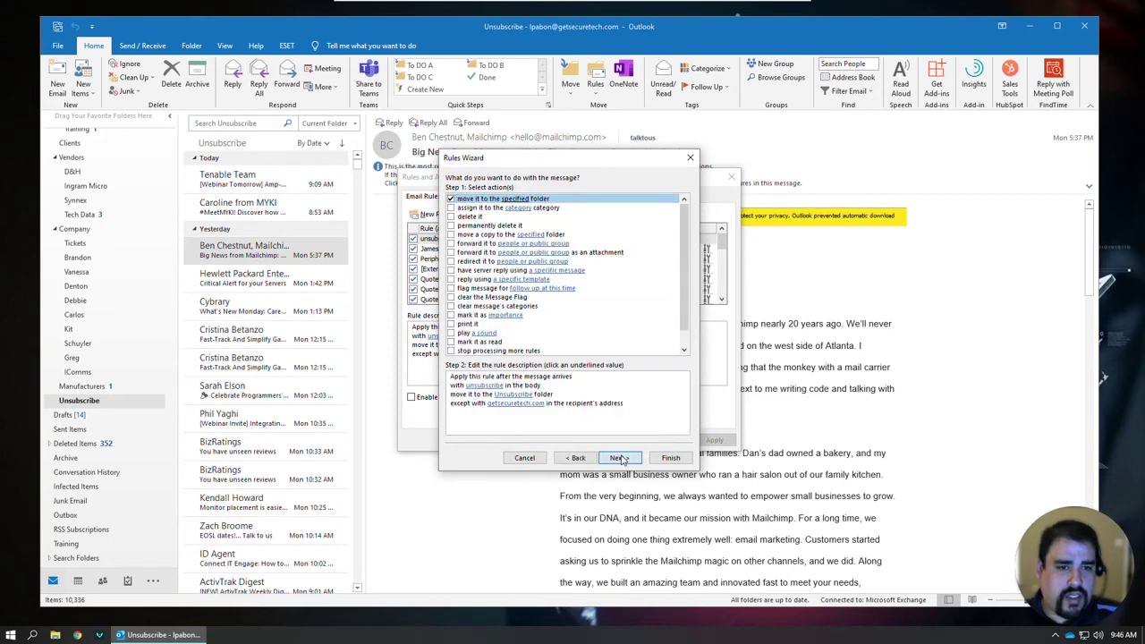
pyautogui.click(622, 459)
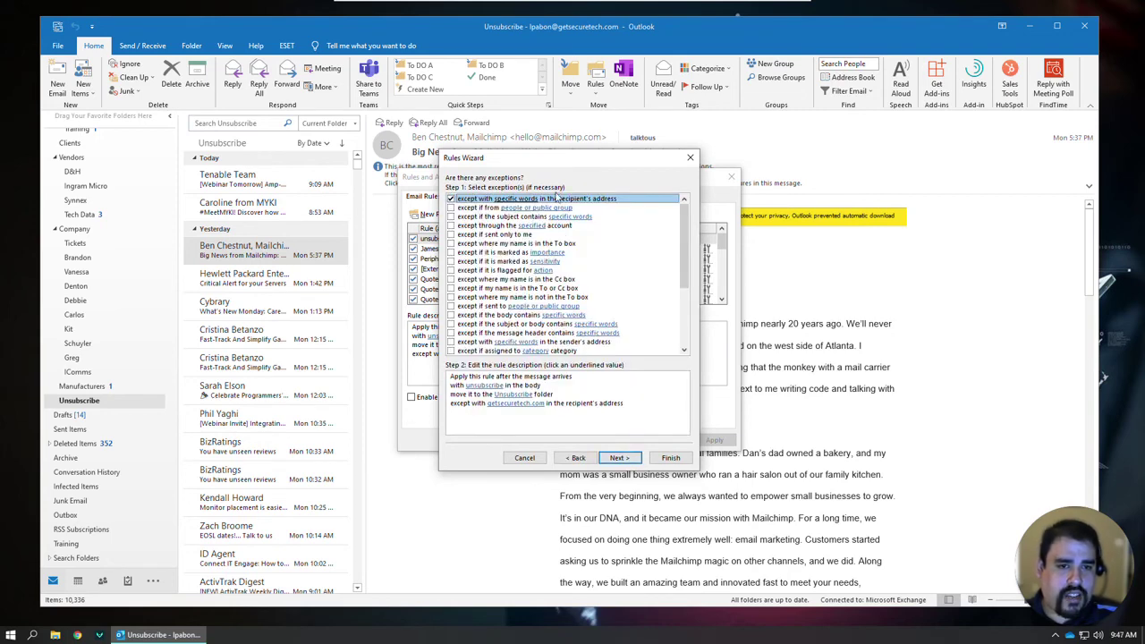